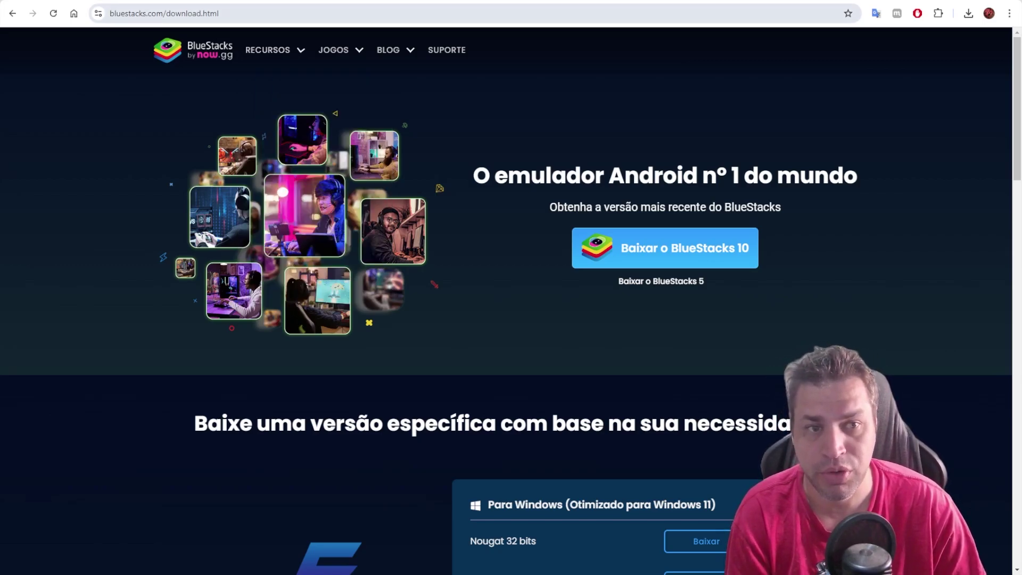
Check the BlueStacks 5 Windows versions, then go to APKPure's Disney Pixel RPG 1.0.4 page
{"action": "left_click", "coordinate": [200, 13]}
{"action": "scroll", "coordinate": [492, 268], "scroll_direction": "down", "scroll_amount": 1}
{"action": "scroll", "coordinate": [492, 268], "scroll_direction": "down", "scroll_amount": 3}
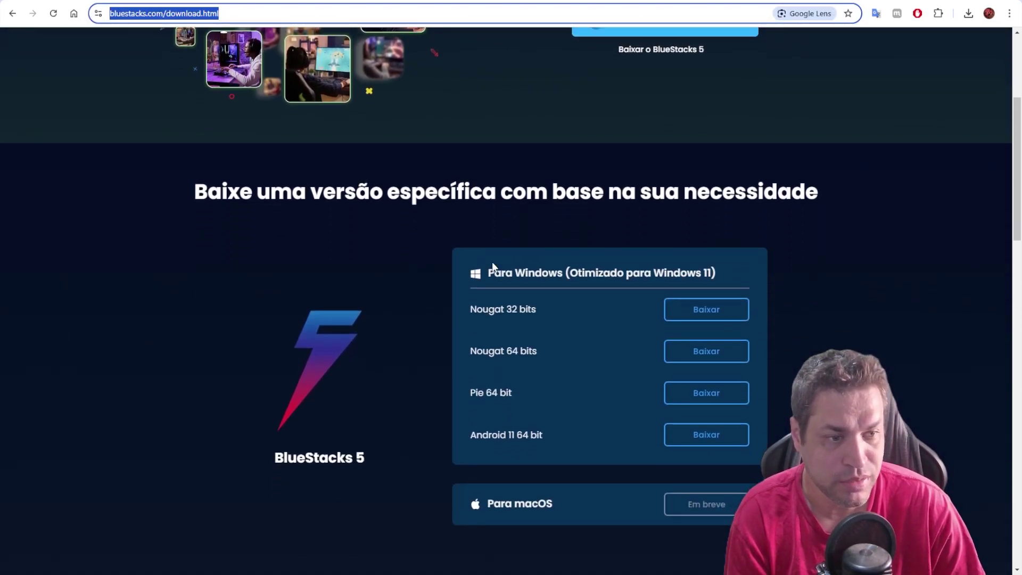
{"action": "left_click", "coordinate": [418, 238]}
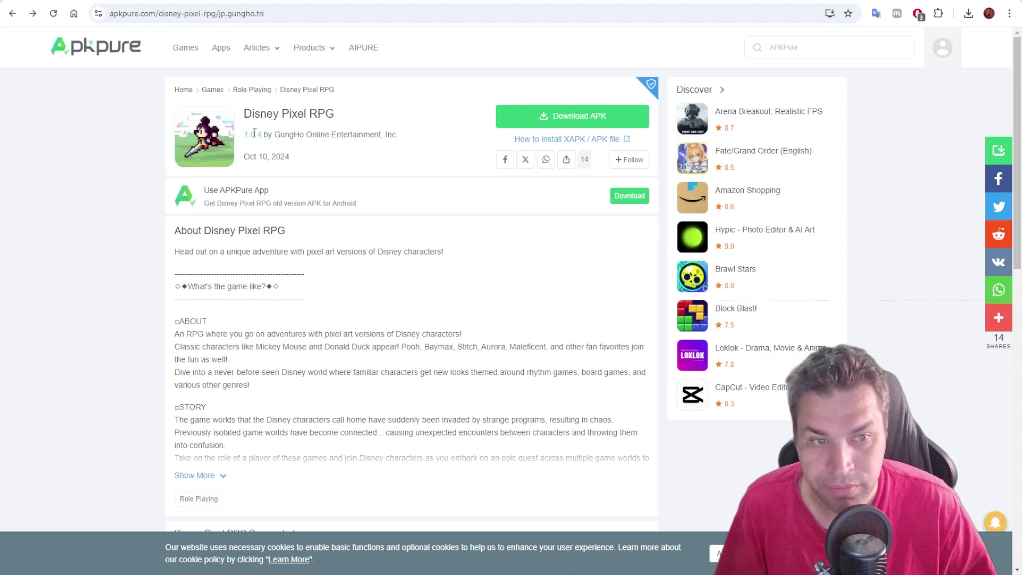
Select the APKPure page address and switch to the BlueStacks home screen showing Pixel RPG
{"action": "left_click", "coordinate": [220, 17]}
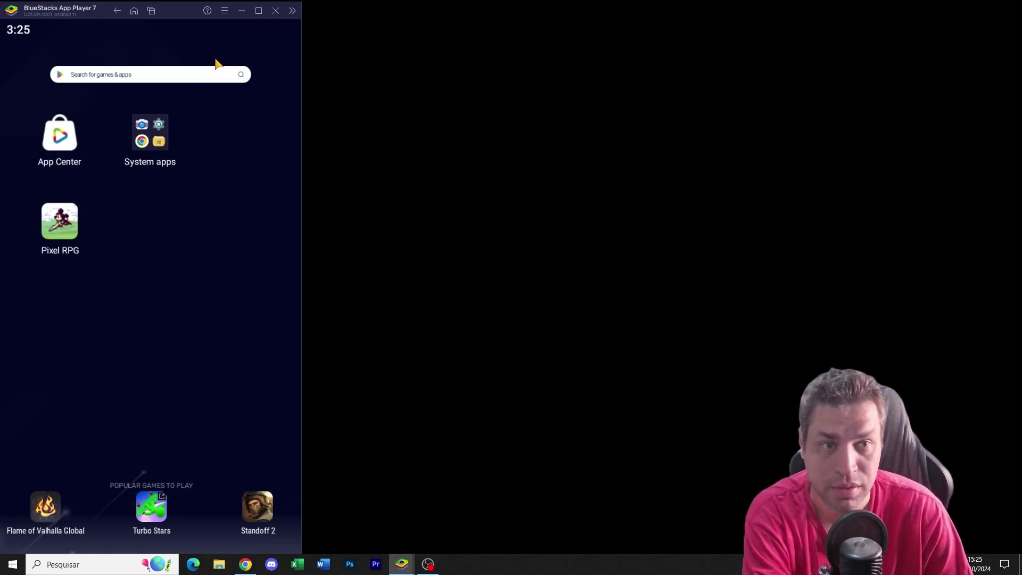
Review Performance settings, keeping Medium (2 Cores) CPU, Enhanced (4 GB) memory and Balanced mode
{"action": "left_click", "coordinate": [225, 15]}
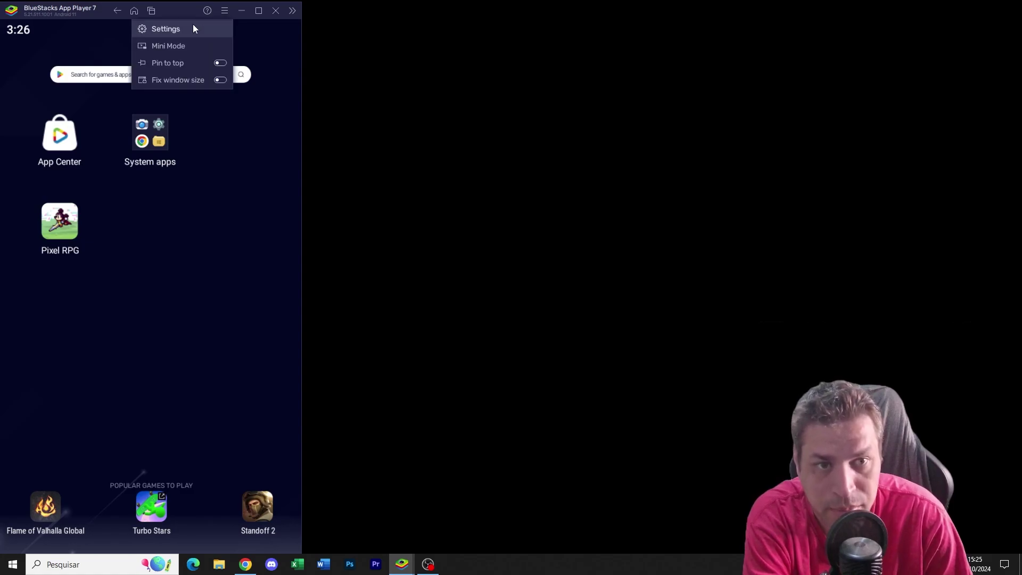
{"action": "left_click", "coordinate": [178, 29]}
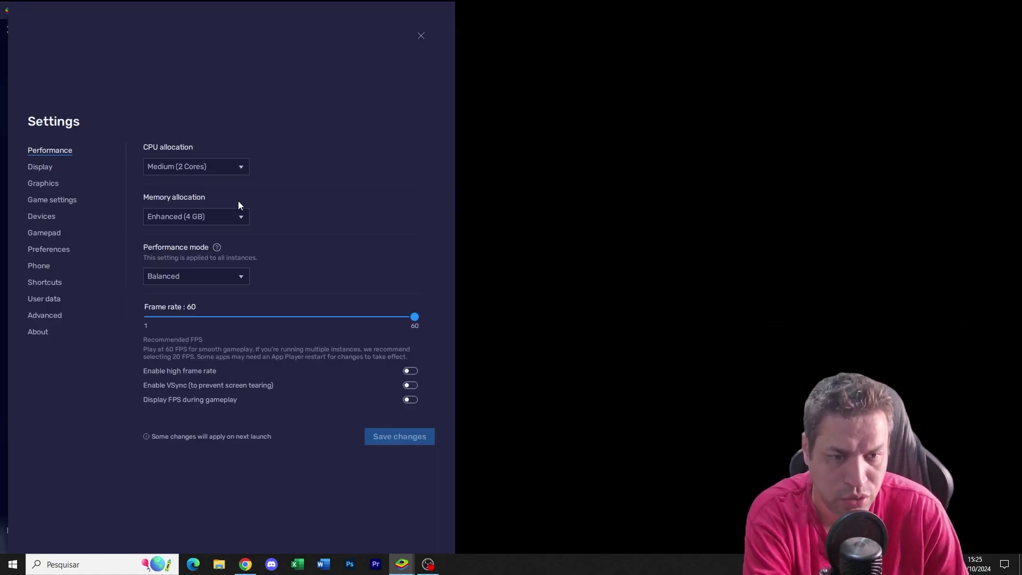
{"action": "left_click", "coordinate": [193, 171]}
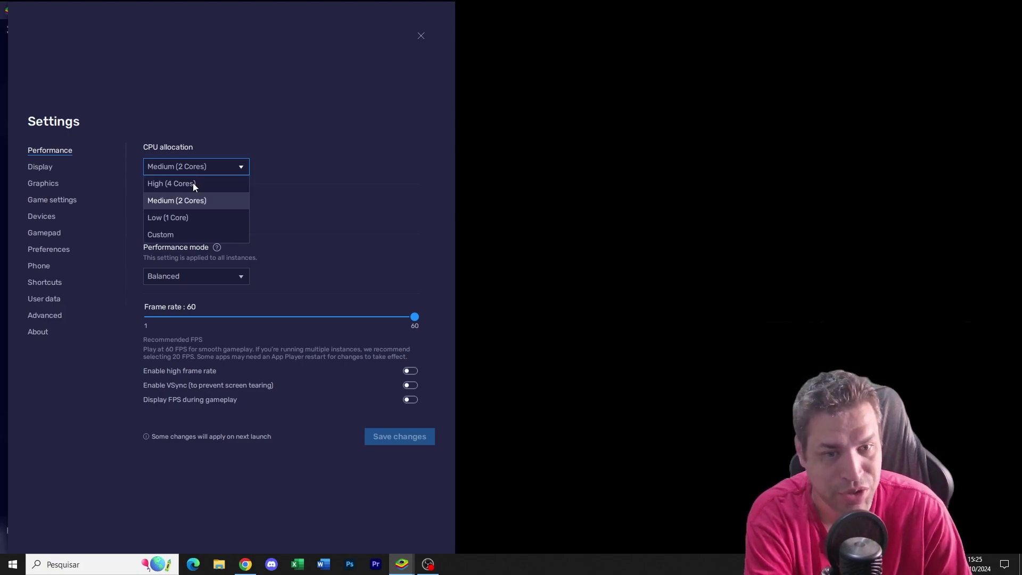
{"action": "left_click", "coordinate": [356, 189]}
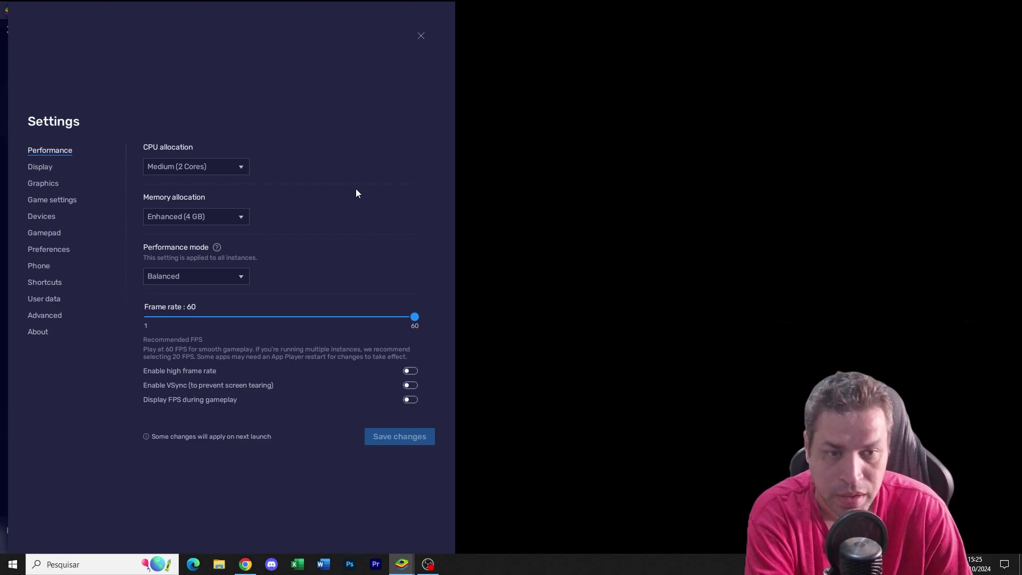
{"action": "left_click", "coordinate": [189, 216]}
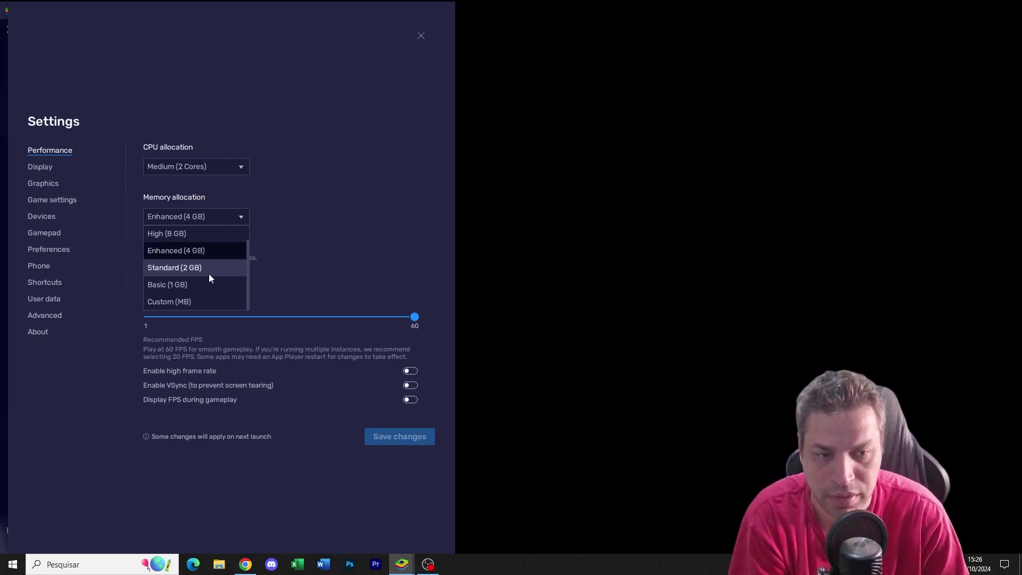
{"action": "left_click", "coordinate": [308, 64]}
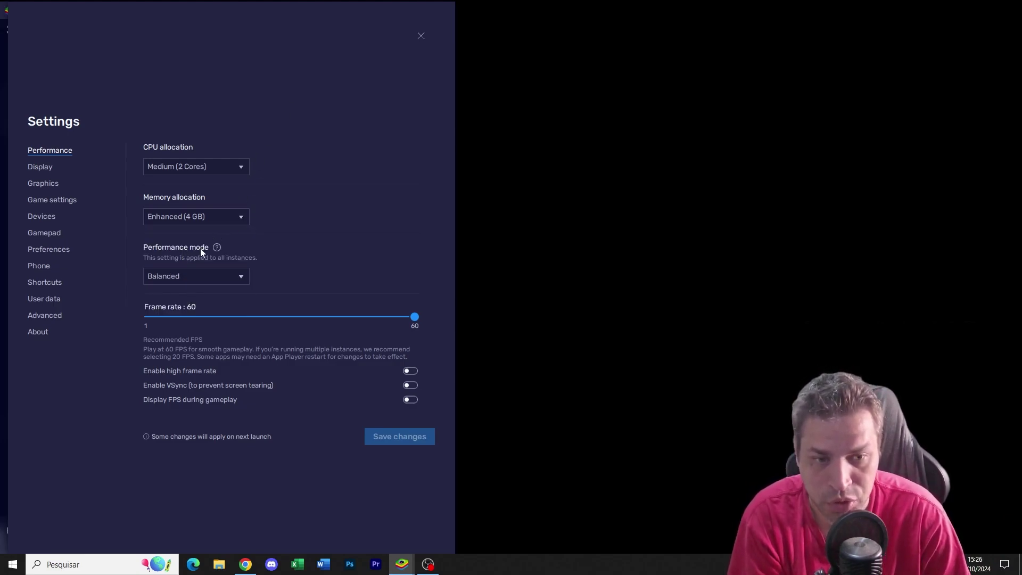
{"action": "left_click", "coordinate": [194, 278]}
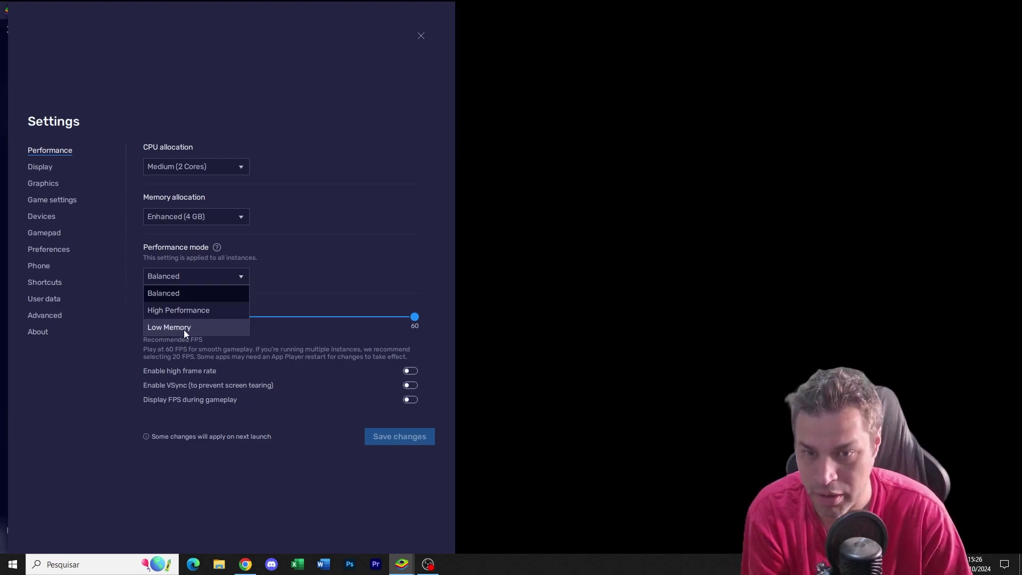
{"action": "left_click", "coordinate": [289, 77]}
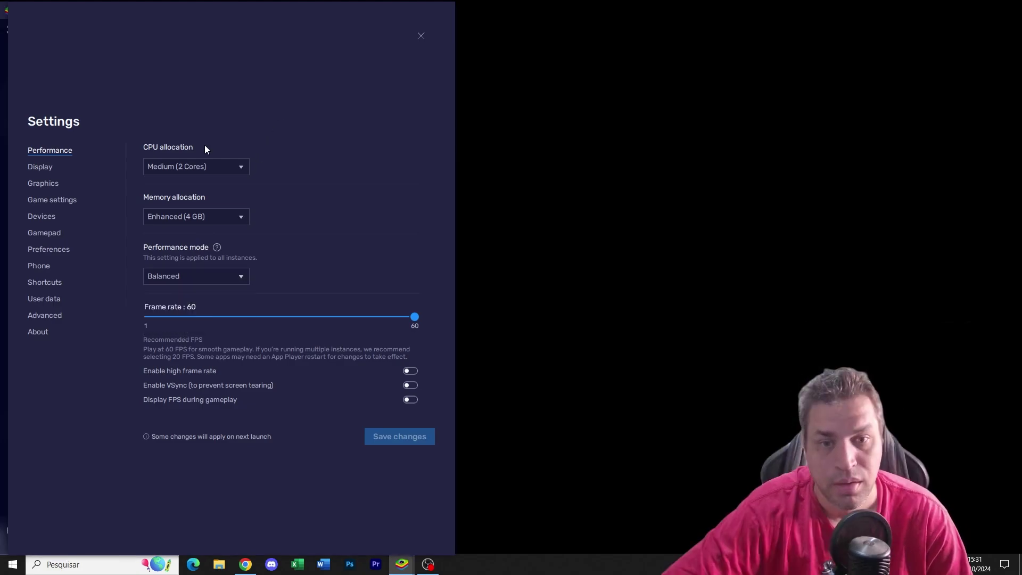
{"action": "left_click", "coordinate": [54, 170]}
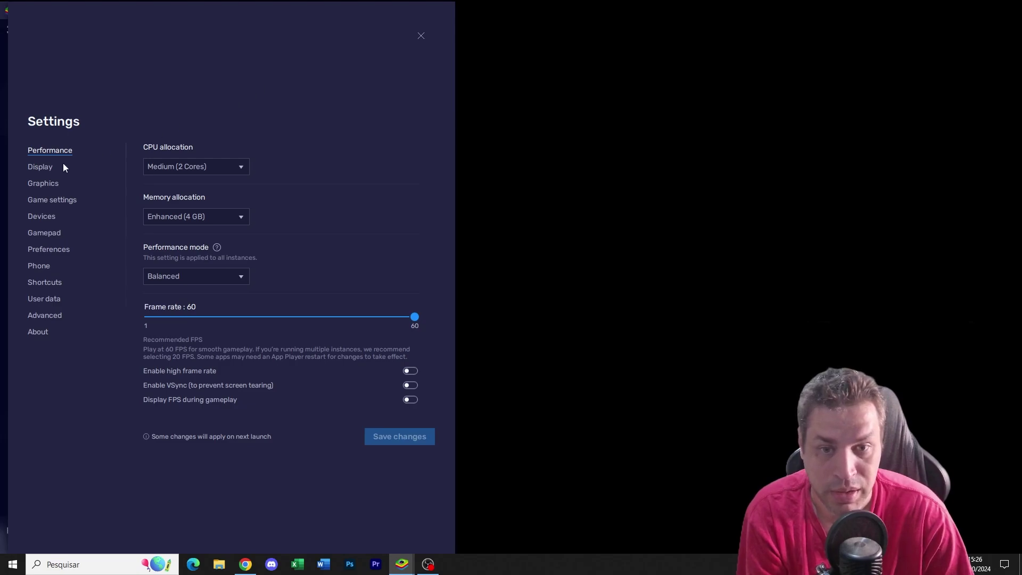
Select the Vulkan renderer, keeping the Auto interface renderer and ASTC textures Disabled
{"action": "left_click", "coordinate": [49, 184]}
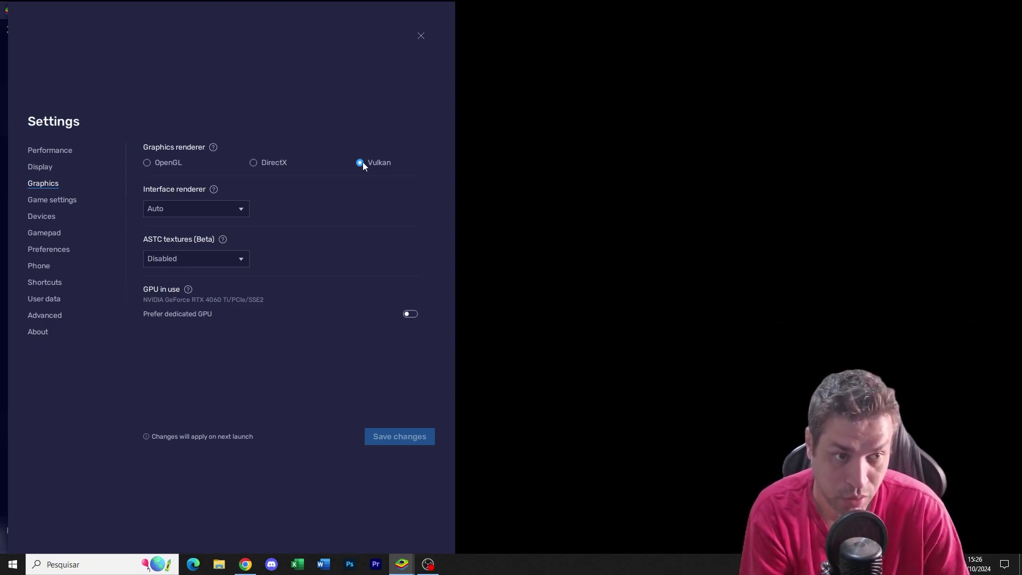
{"action": "left_click", "coordinate": [179, 163]}
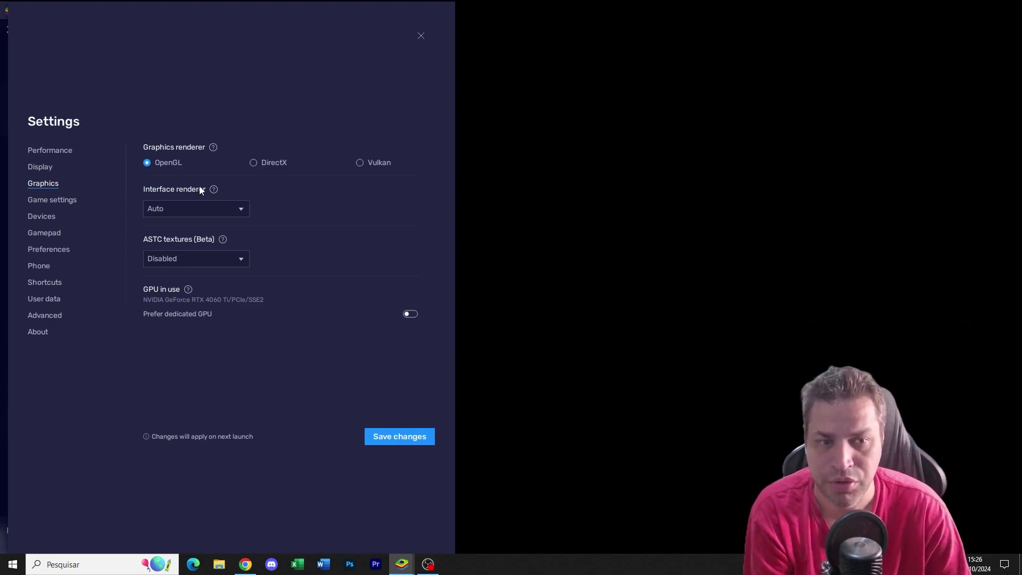
{"action": "left_click", "coordinate": [198, 208]}
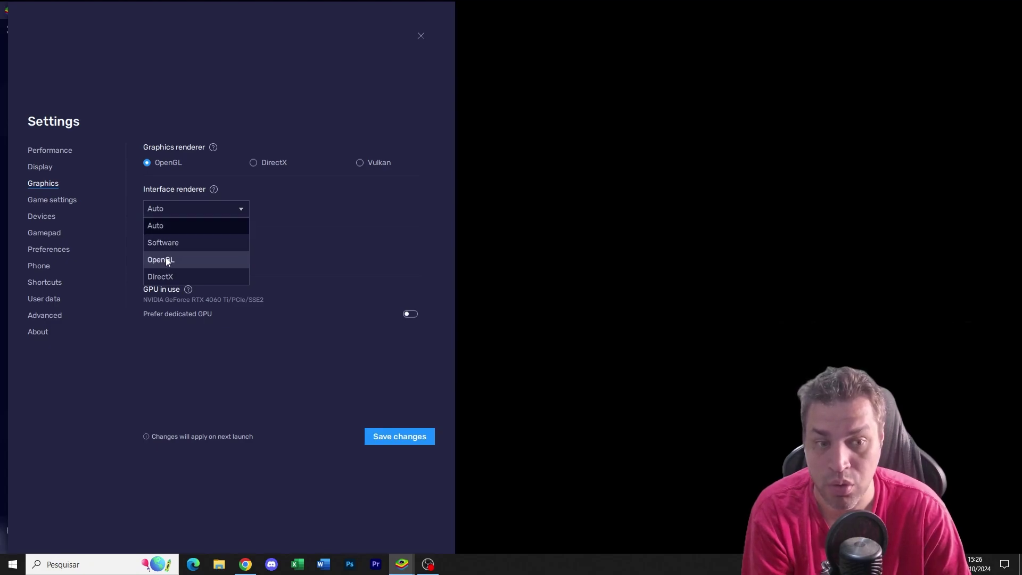
{"action": "left_click", "coordinate": [310, 190]}
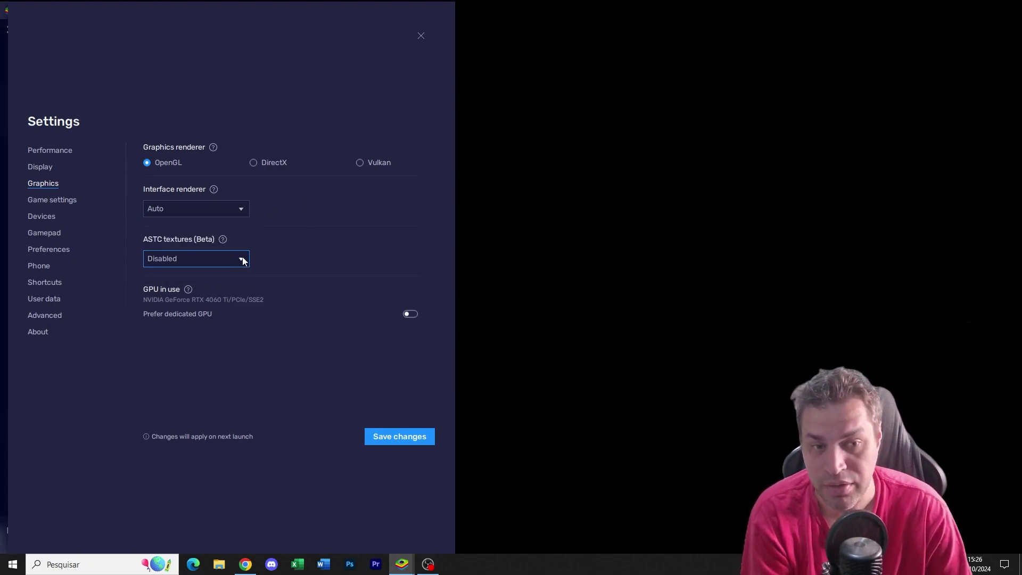
{"action": "left_click", "coordinate": [210, 258]}
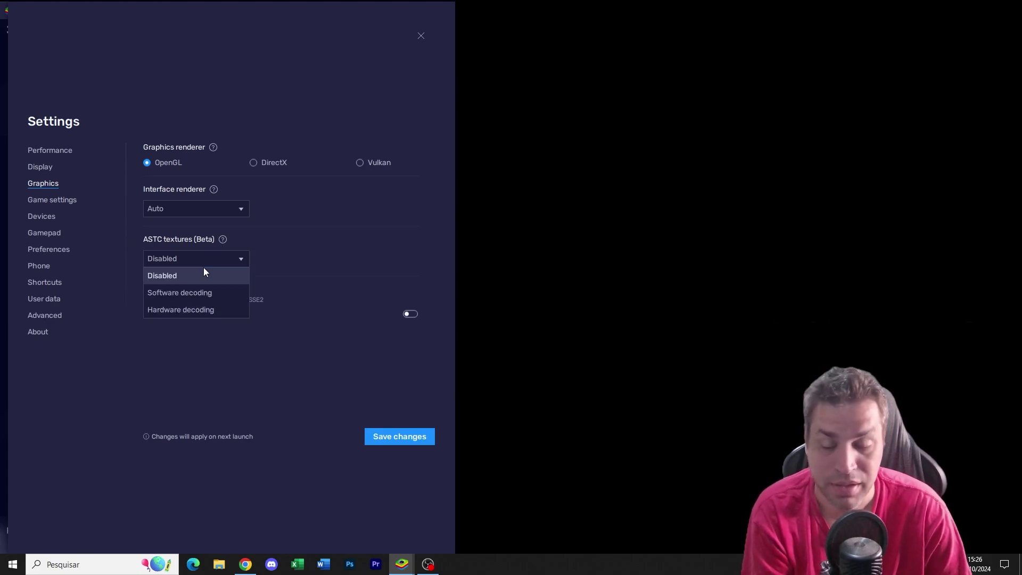
{"action": "left_click", "coordinate": [207, 275]}
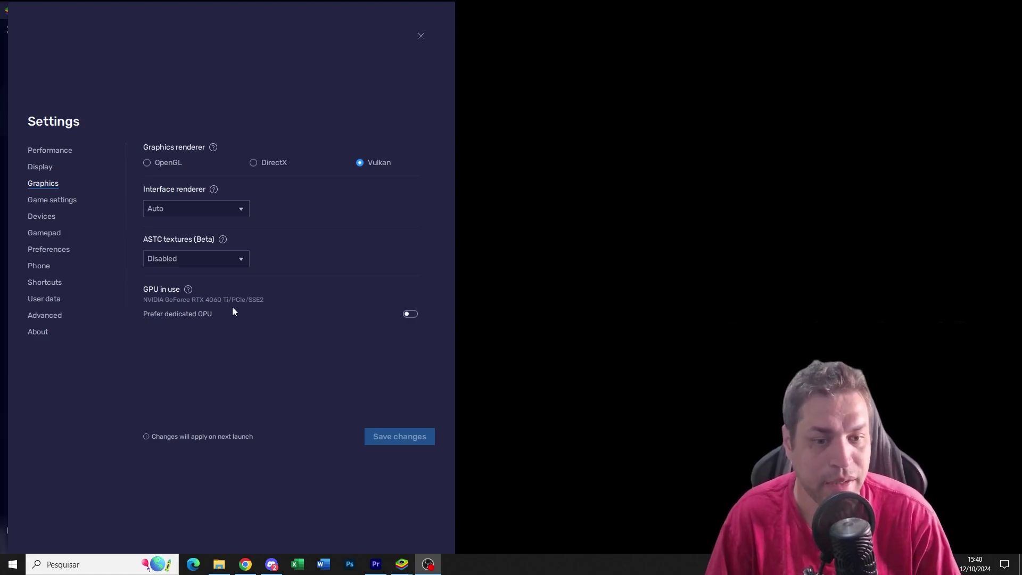
Turn on Prefer dedicated GPU, save the changes and dismiss the restart prompt
{"action": "left_click", "coordinate": [409, 313]}
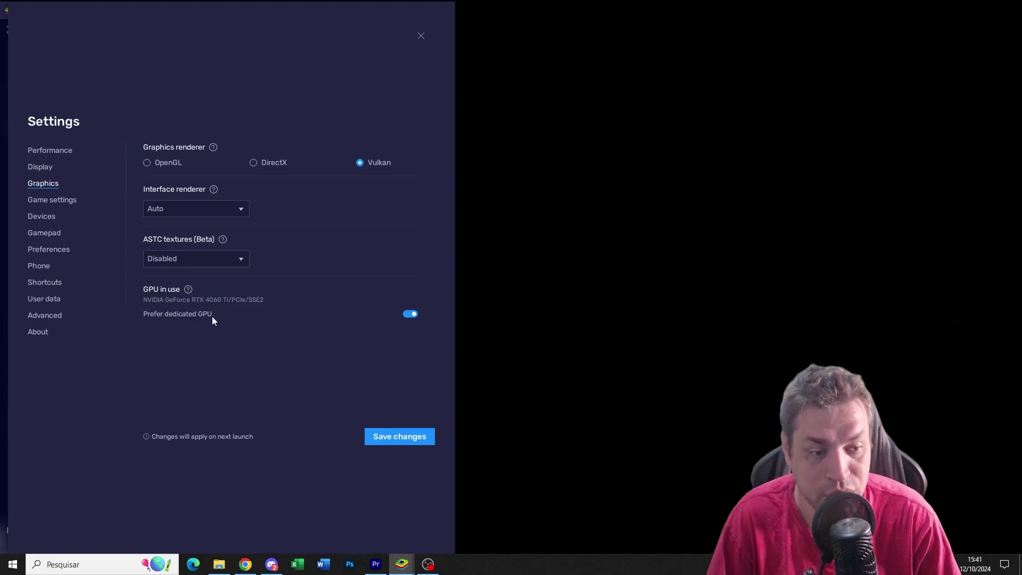
{"action": "left_click", "coordinate": [379, 438]}
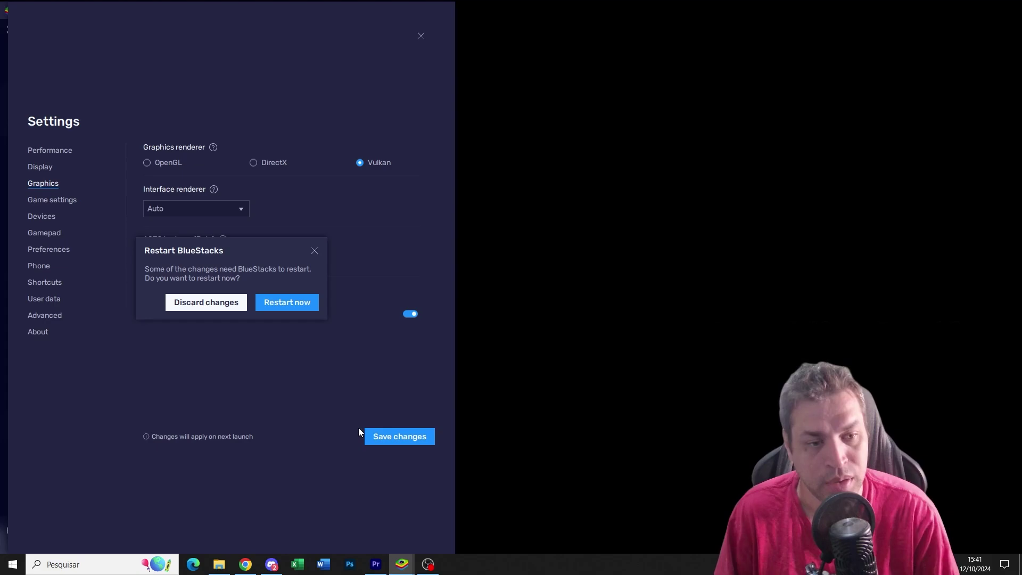
{"action": "left_click", "coordinate": [240, 351]}
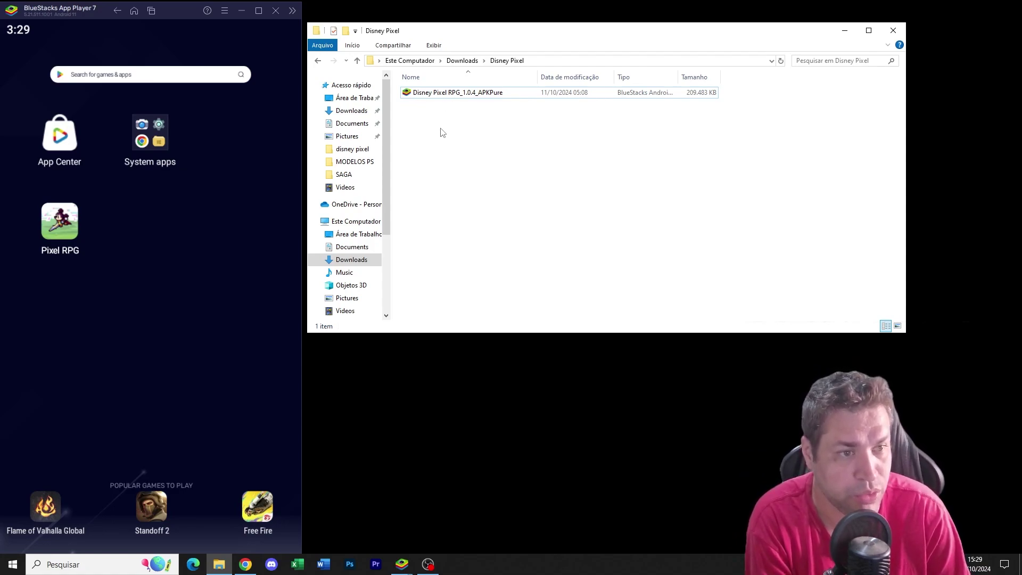
Drag Disney Pixel RPG_1.0.4_APKPure from Downloads\Disney Pixel onto the BlueStacks home screen
{"action": "left_click_drag", "start_coordinate": [448, 94], "coordinate": [171, 250]}
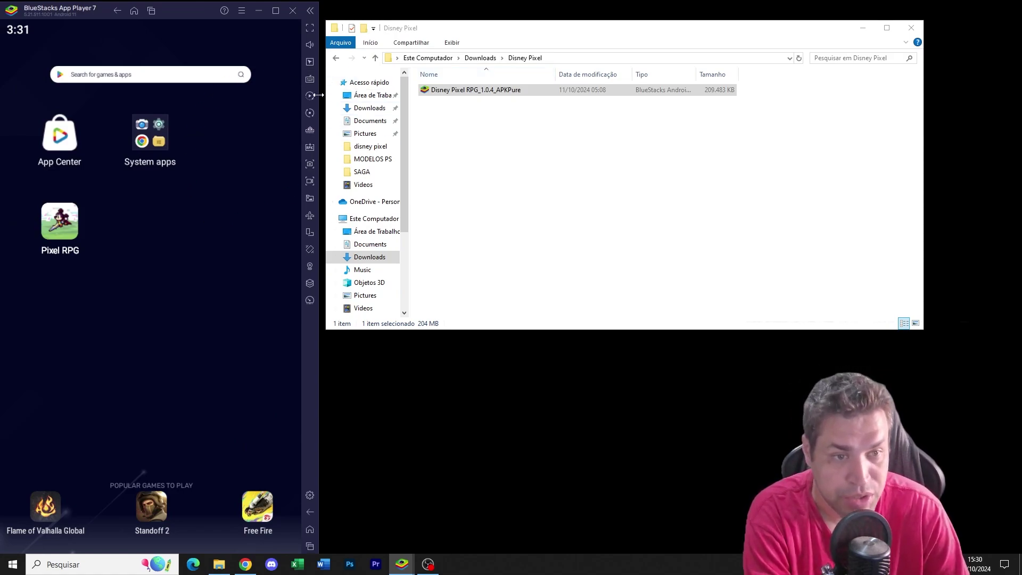
Install the Disney Pixel RPG APK with Install APK, close Explorer, and launch Pixel RPG
{"action": "left_click", "coordinate": [311, 12]}
{"action": "left_click", "coordinate": [294, 12]}
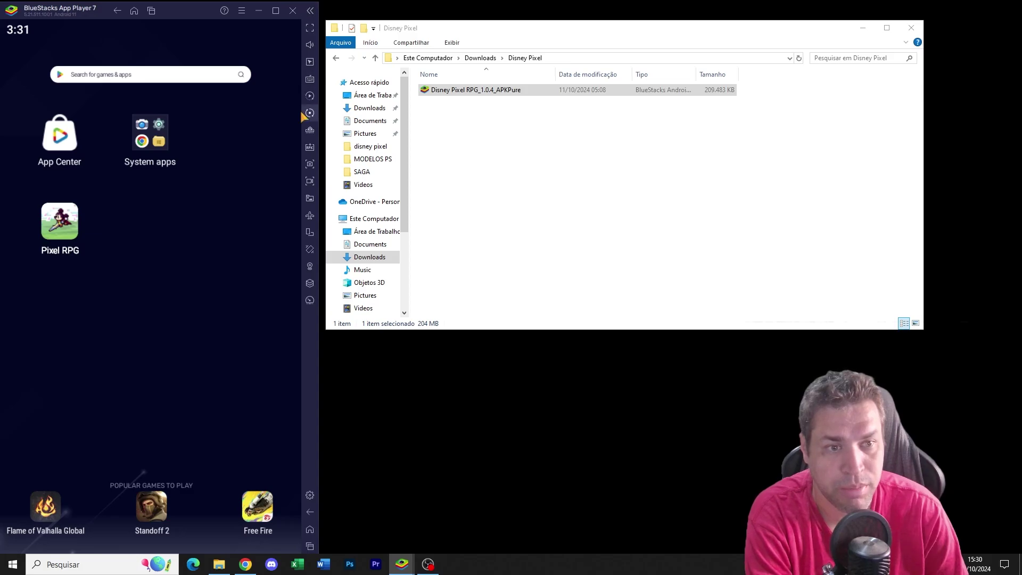
{"action": "left_click", "coordinate": [309, 151]}
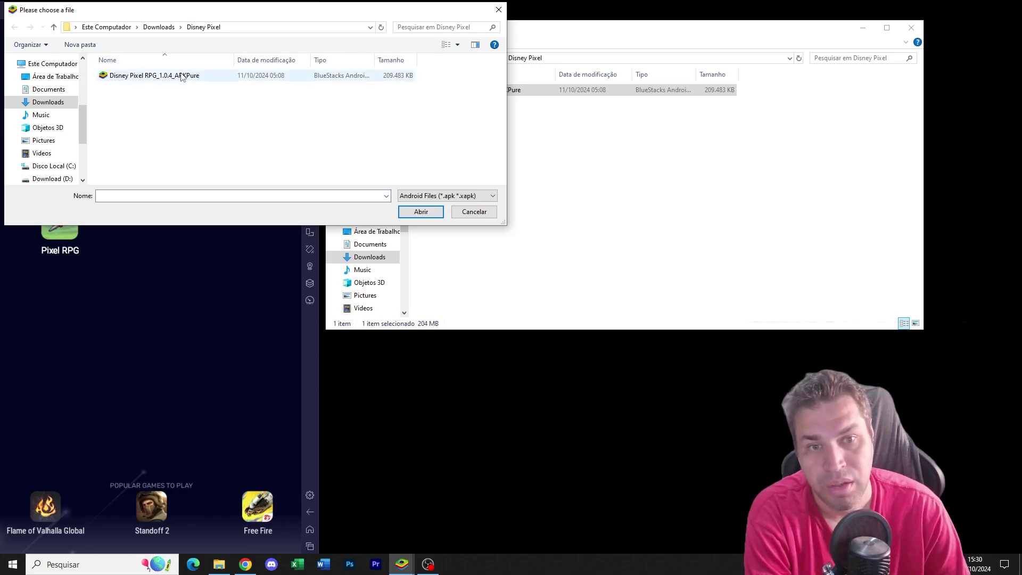
{"action": "double_click", "coordinate": [183, 76]}
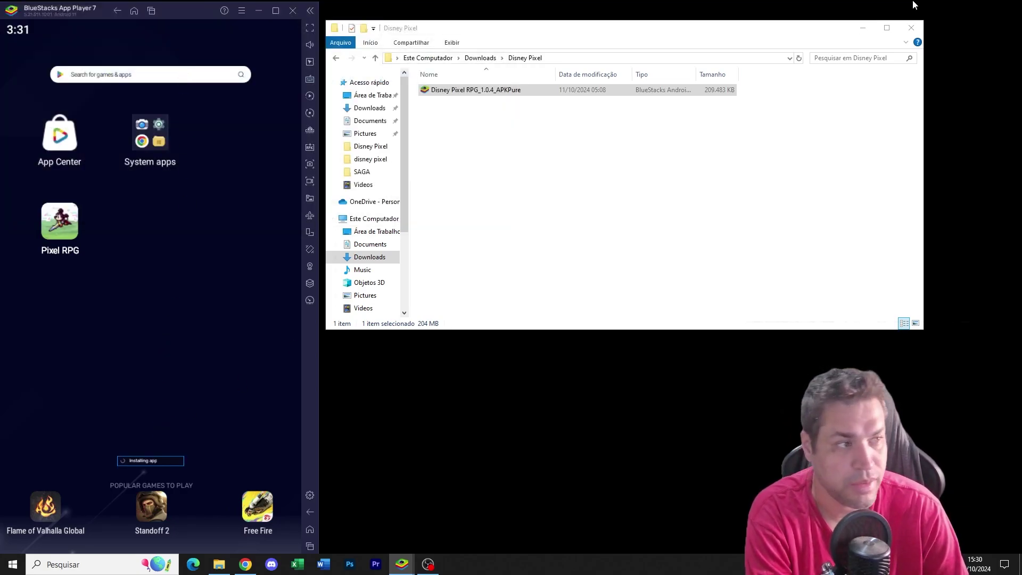
{"action": "left_click", "coordinate": [911, 27]}
{"action": "left_click", "coordinate": [73, 234]}
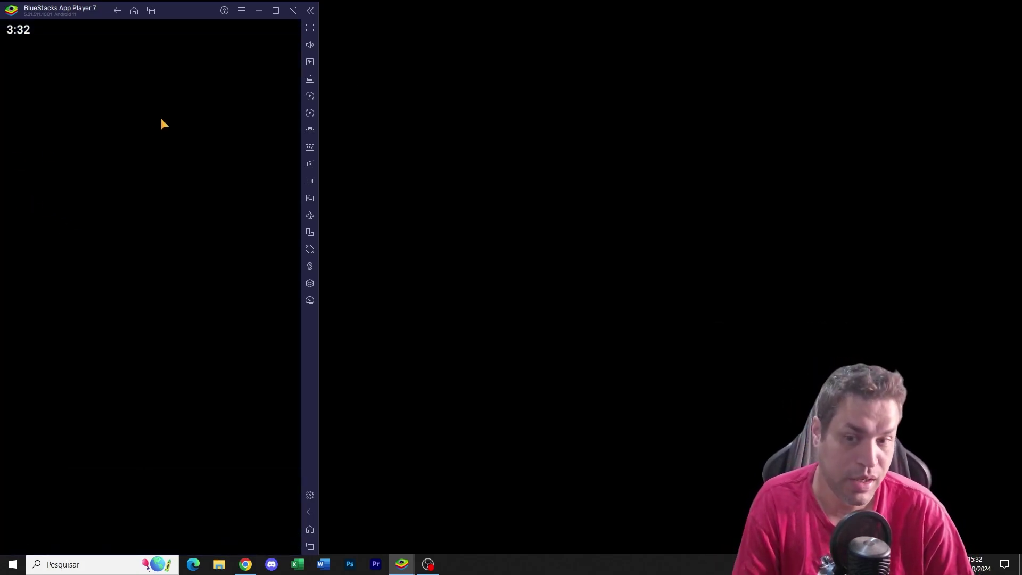
Collapse the BlueStacks sidebar and let Disney Pixel RPG load to its main menu
{"action": "left_click", "coordinate": [309, 12]}
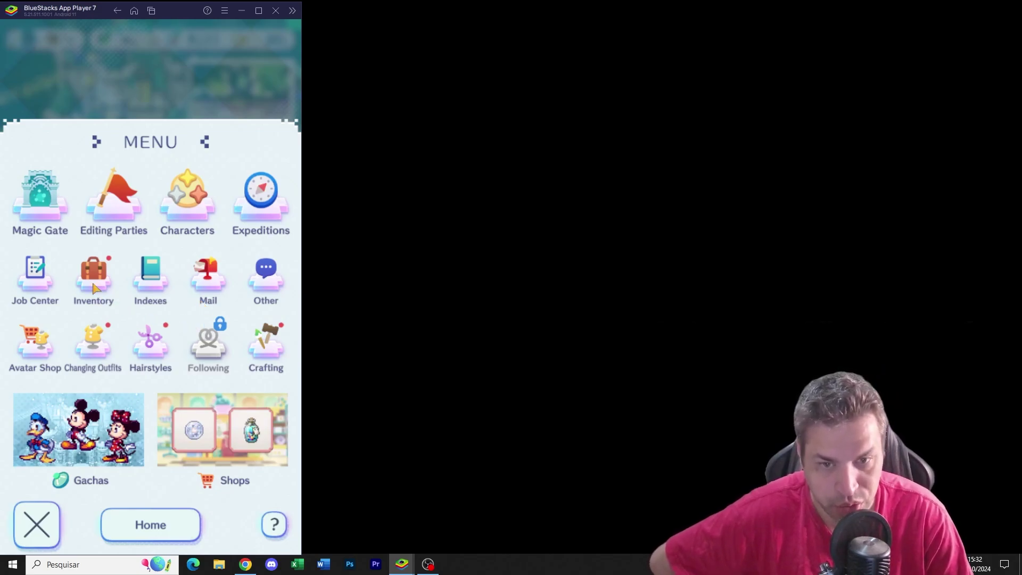
Confirm LOW graphics and animations off in Other > Game Settings, then go back
{"action": "left_click", "coordinate": [259, 277]}
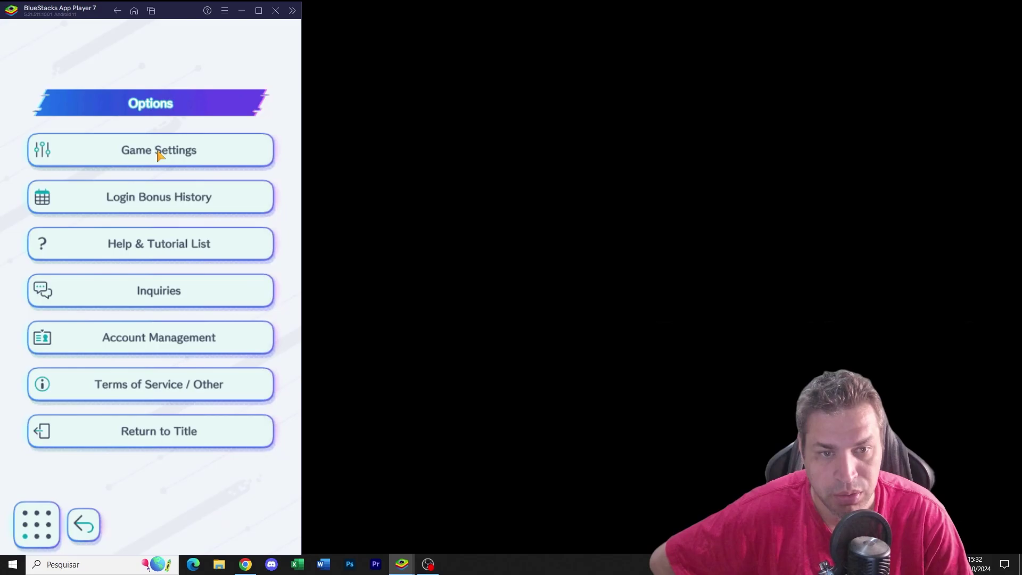
{"action": "left_click", "coordinate": [159, 154]}
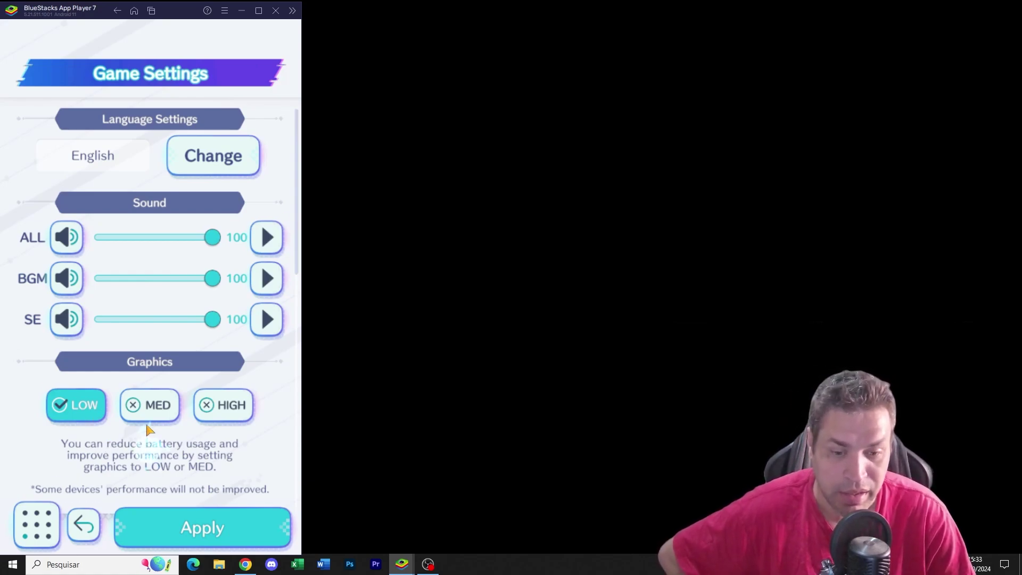
{"action": "left_click_drag", "start_coordinate": [146, 440], "coordinate": [147, 198]}
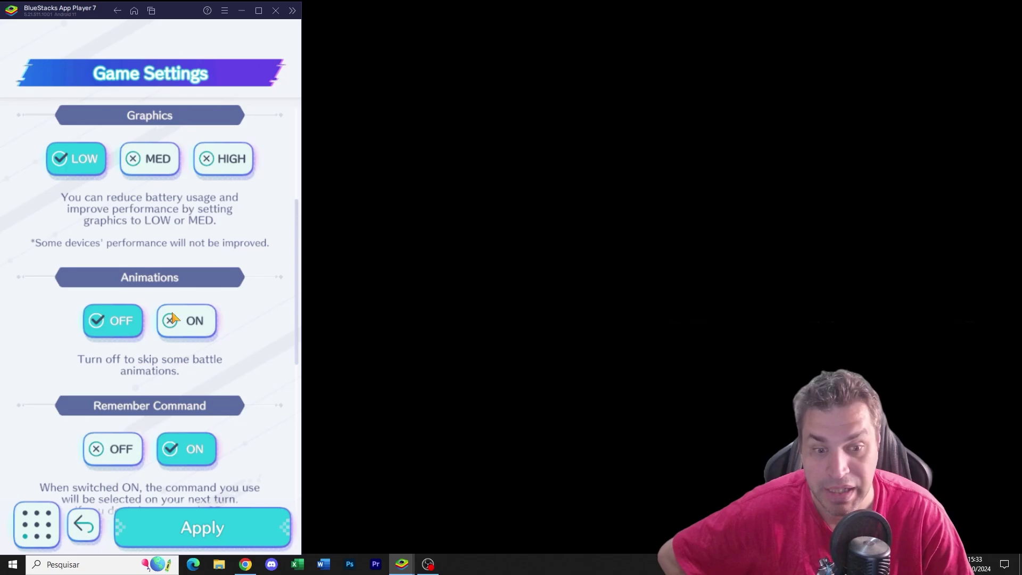
{"action": "left_click_drag", "start_coordinate": [286, 366], "coordinate": [266, 213]}
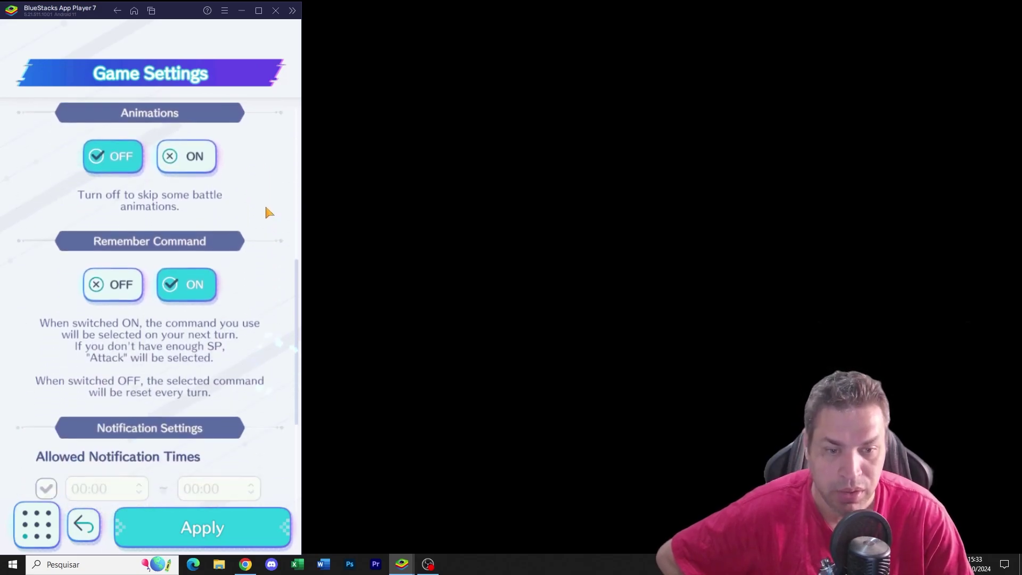
{"action": "left_click", "coordinate": [91, 521]}
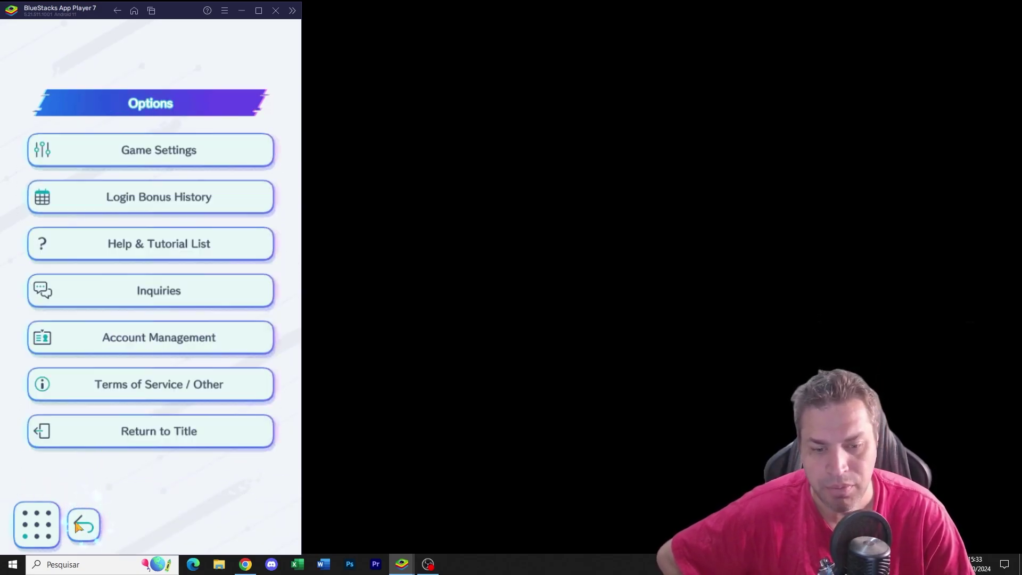
{"action": "left_click", "coordinate": [74, 525]}
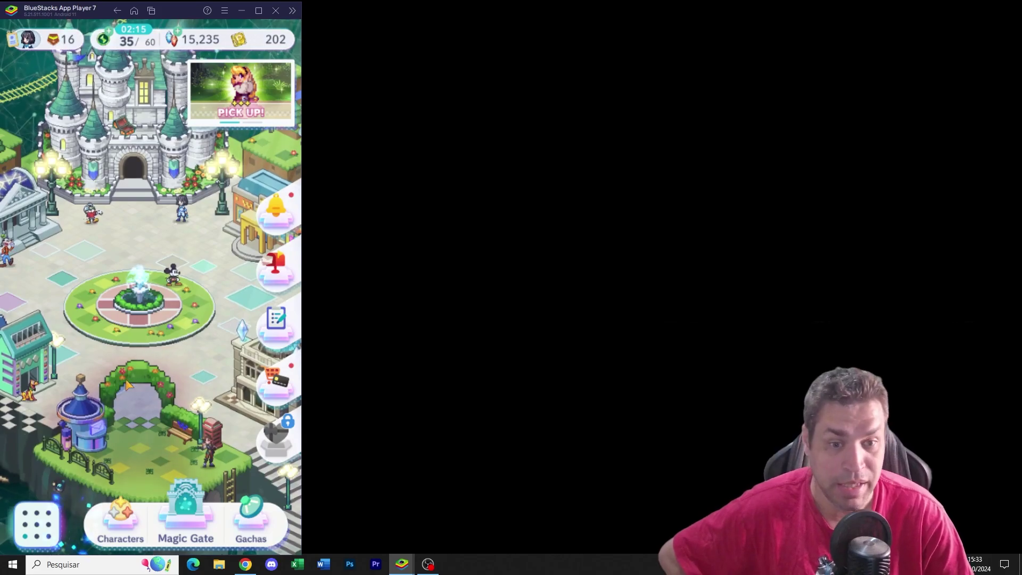